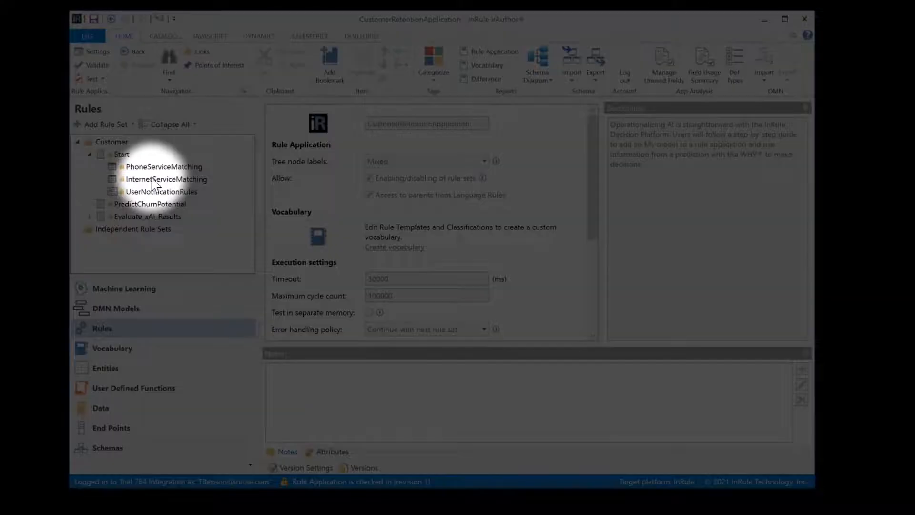
Step: Open the InternetServiceMatching decision table and check out the rule application with its schema and all rule set and element items
left_click(185, 181)
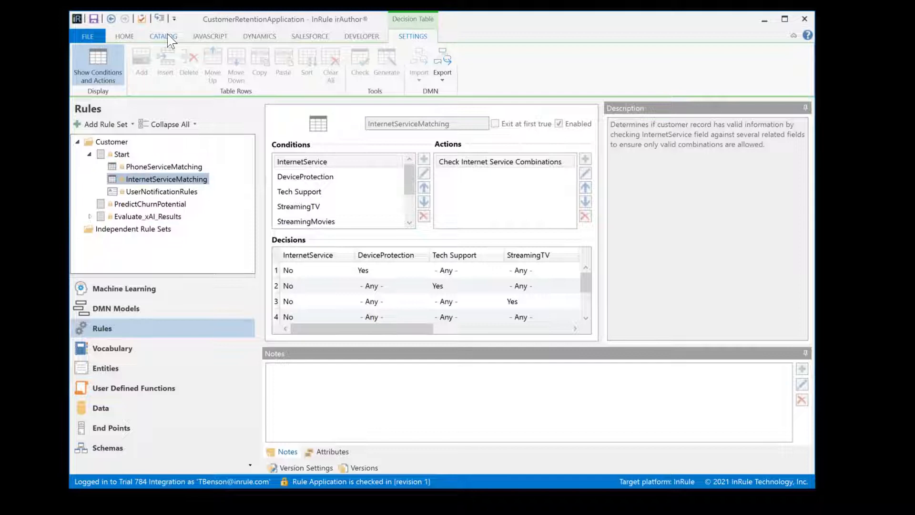
left_click(165, 38)
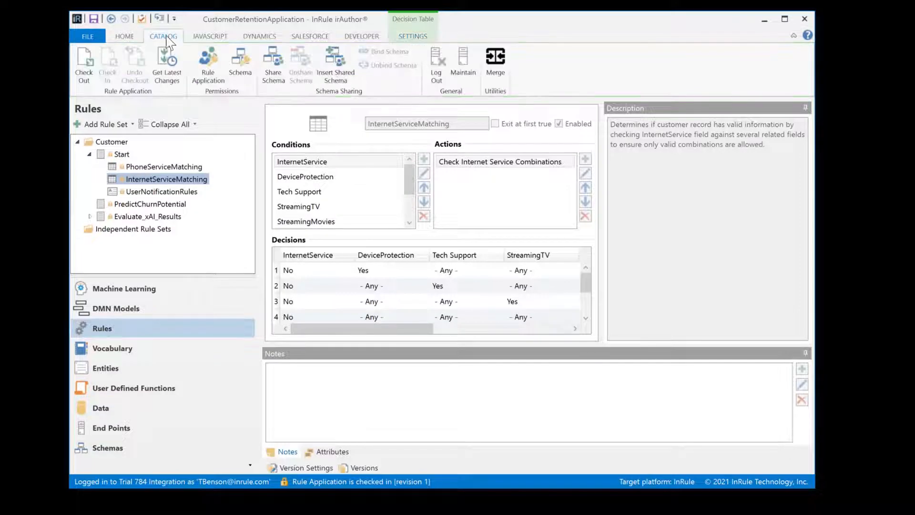
left_click(84, 64)
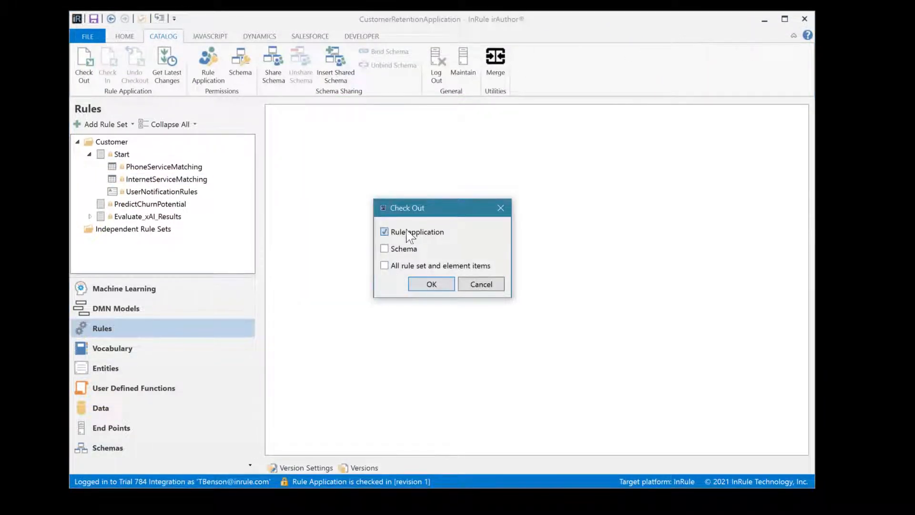
left_click(406, 249)
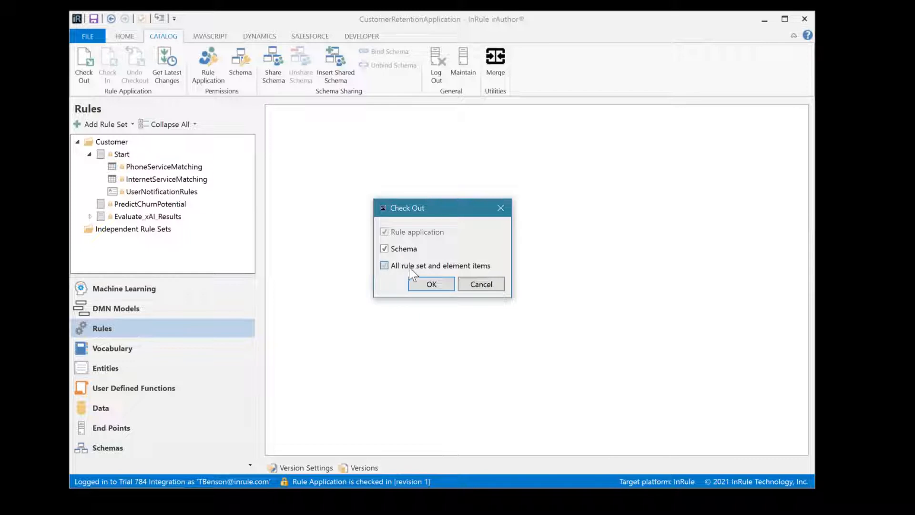
left_click(431, 285)
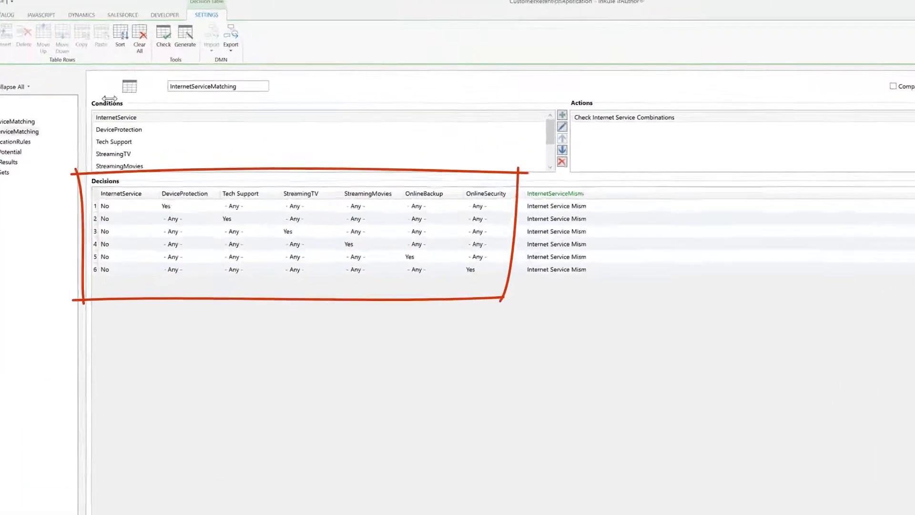
Step: Resize the InternetServiceMismatch column and inspect the action choices available for the first decision row
left_click_drag(513, 139, 428, 139)
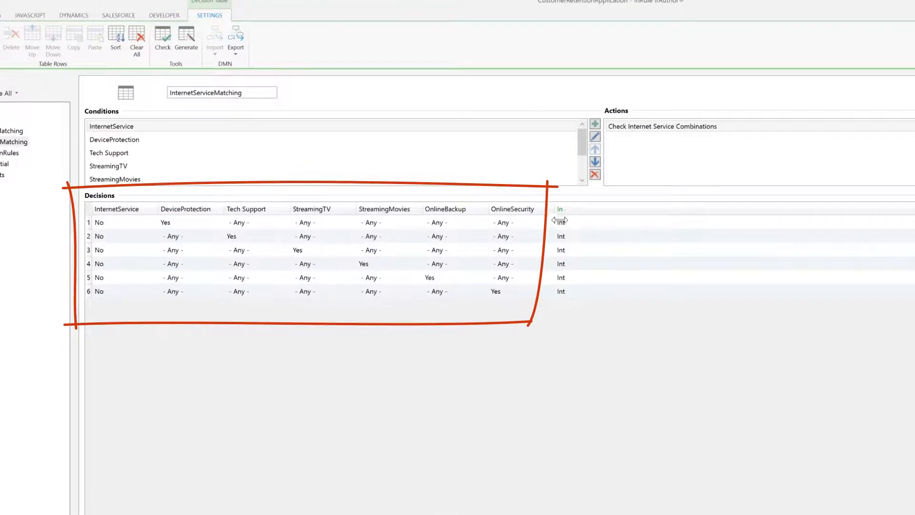
mouse_move(565, 209)
left_mouse_down()
mouse_move(657, 207)
mouse_move(648, 229)
left_mouse_up()
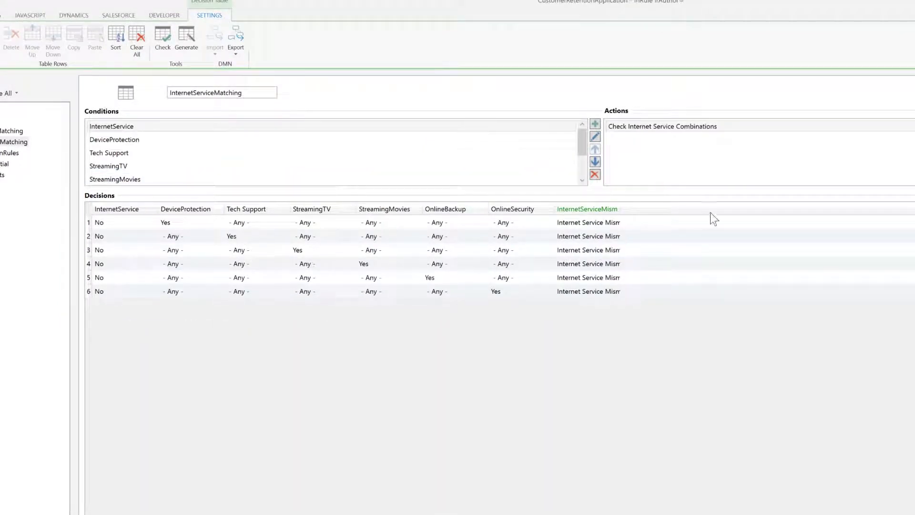
left_click(592, 222)
left_click(592, 222)
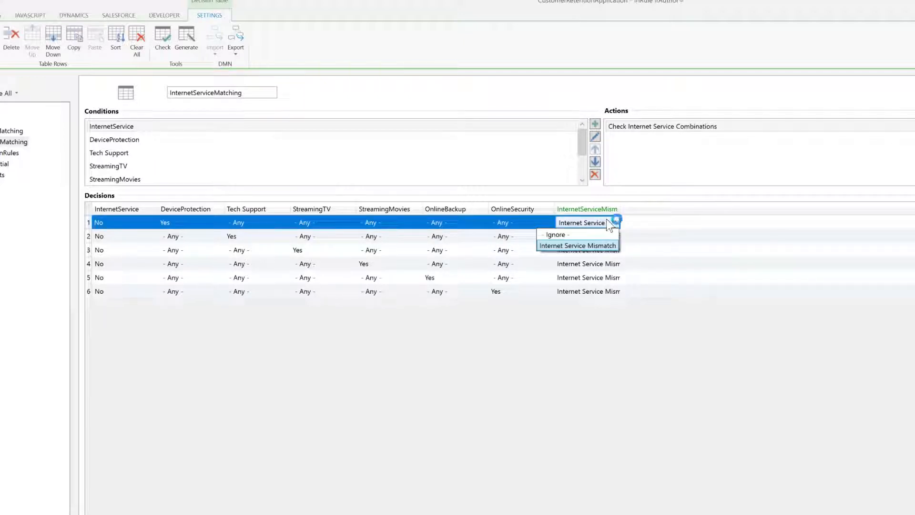
left_click(608, 218)
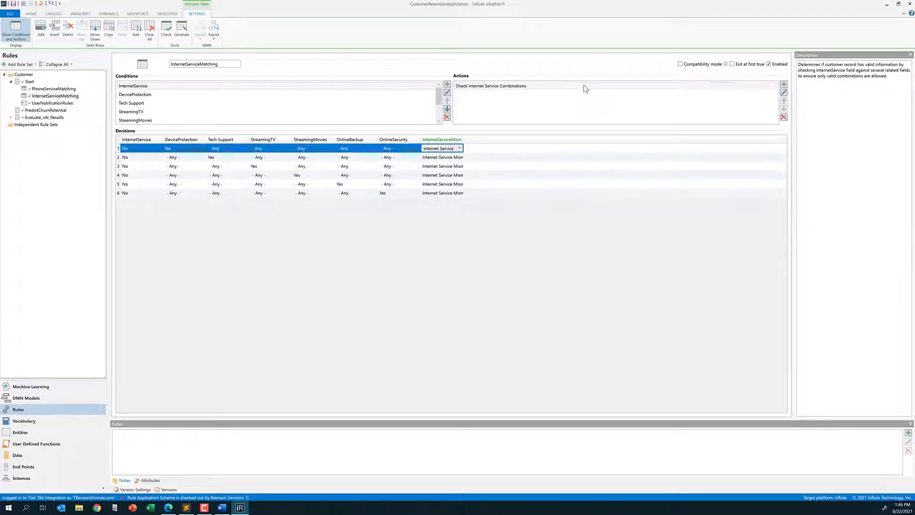
Step: Edit the Check Internet Service Combinations action, adding a language entry named Video Action with an action set as its rule
left_click(655, 100)
left_click(783, 93)
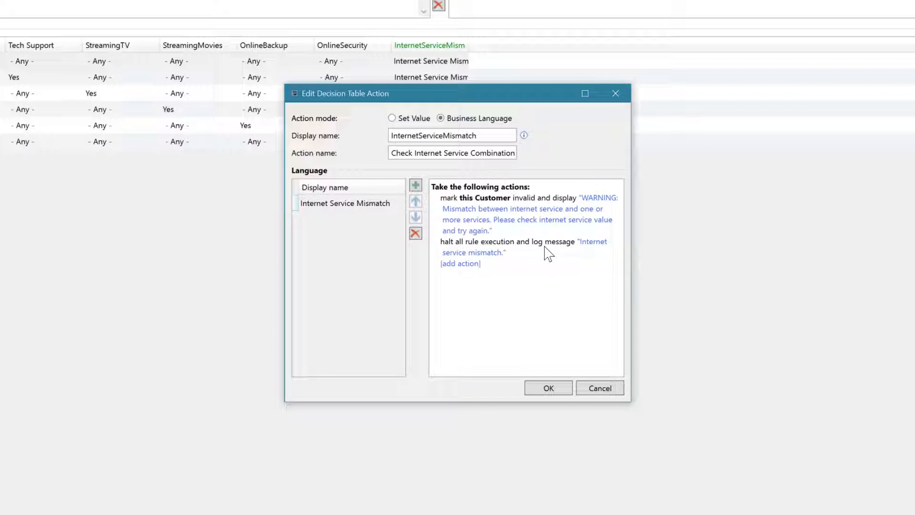
left_click(416, 184)
double_click(360, 224)
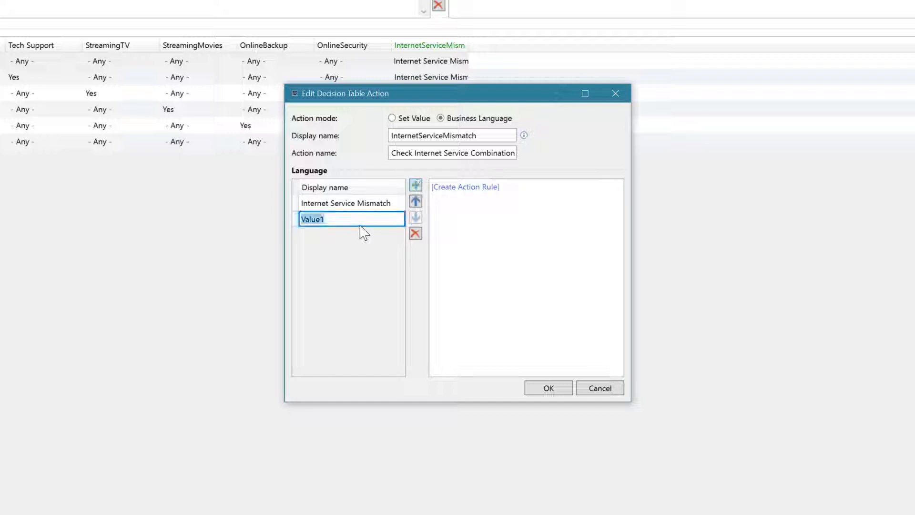
type("Video Action")
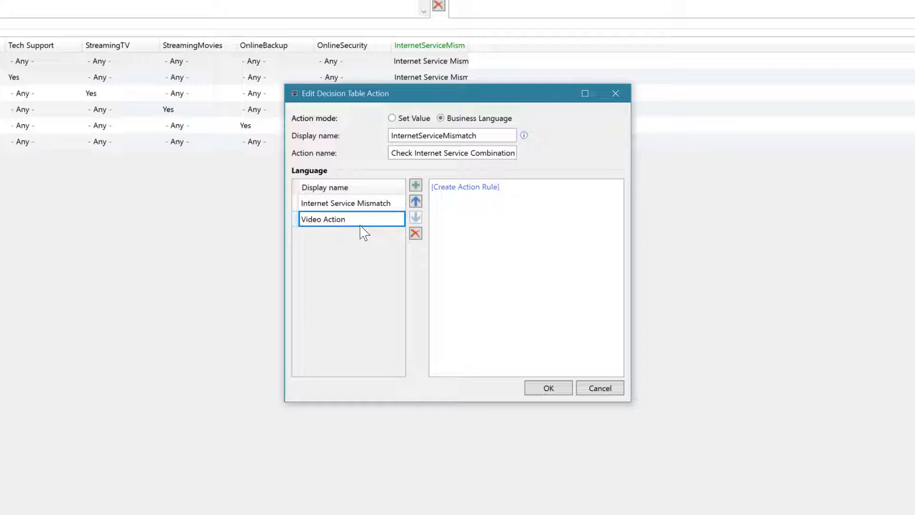
left_click(482, 186)
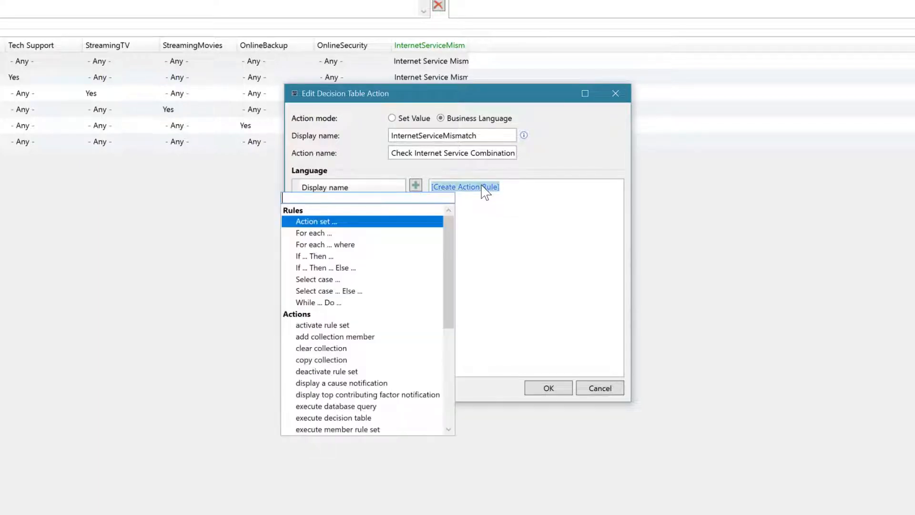
left_click(401, 223)
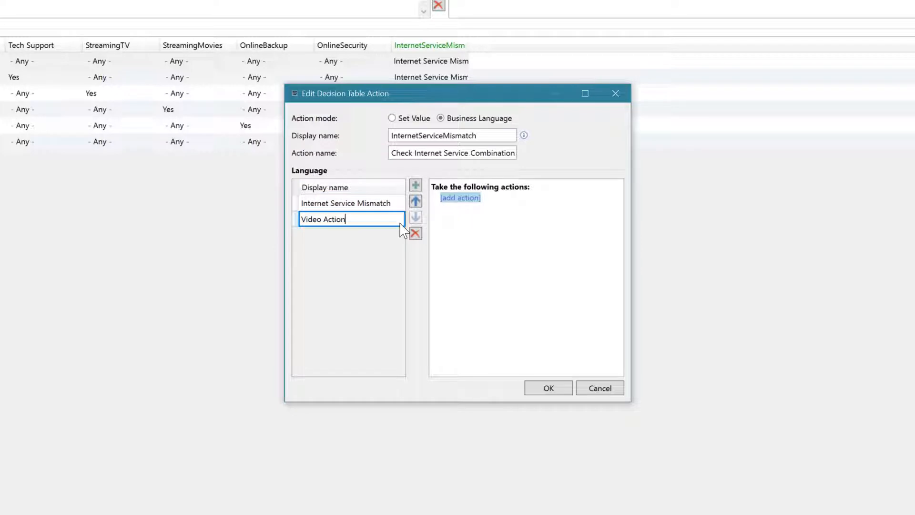
Step: Review the language defined for the Internet Service Mismatch entry, and return to the Video Action entry
left_click(392, 212)
left_click(392, 212)
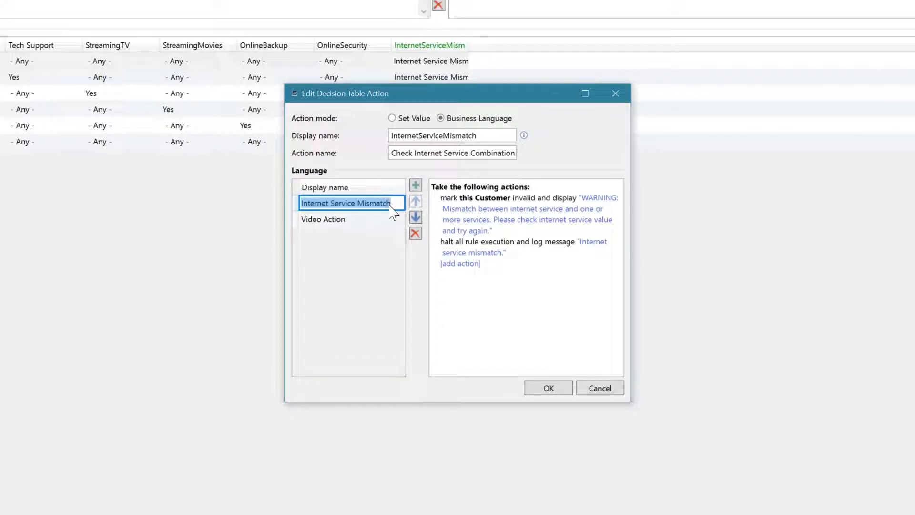
double_click(340, 220)
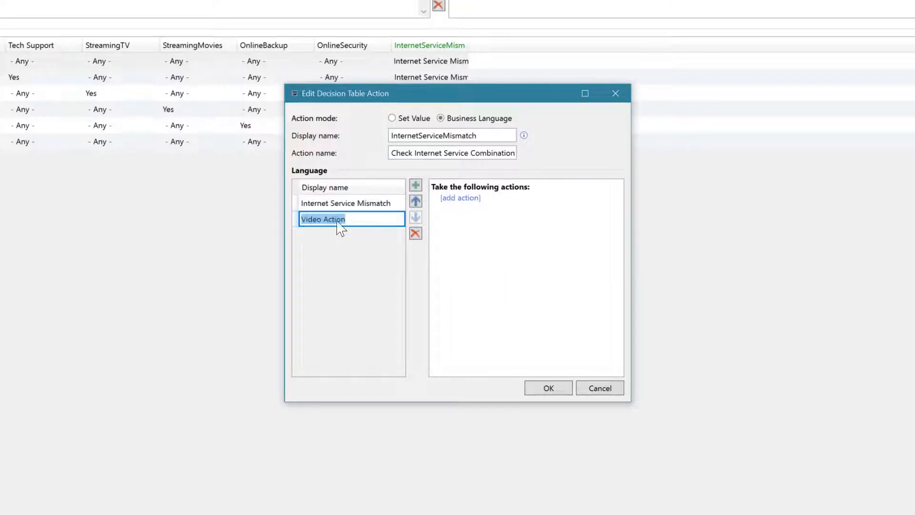
Step: Add a "mark field as invalid" action to Video Action, with this Customer as the field
left_click(458, 198)
type("mark")
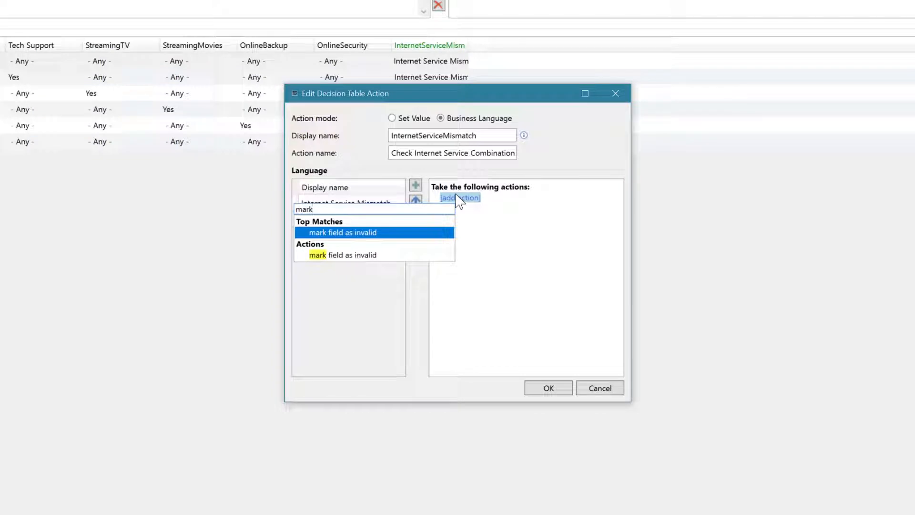
key("Return")
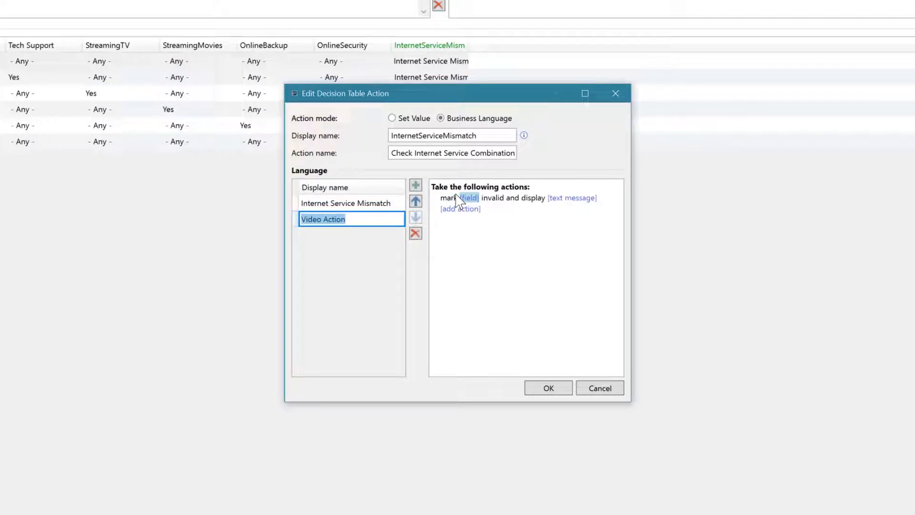
left_click(458, 199)
key("Return")
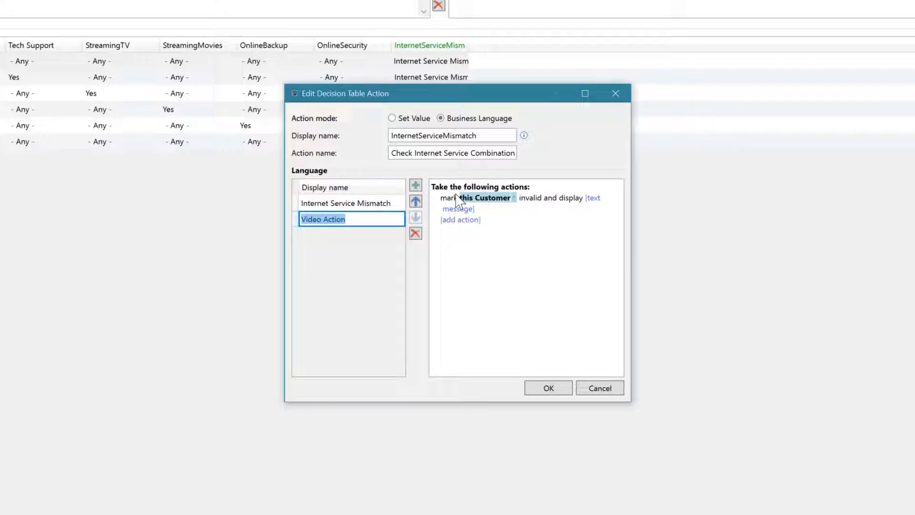
Step: Set the invalid-field action's text message to "This is my example from the quick start guide."
key("Tab")
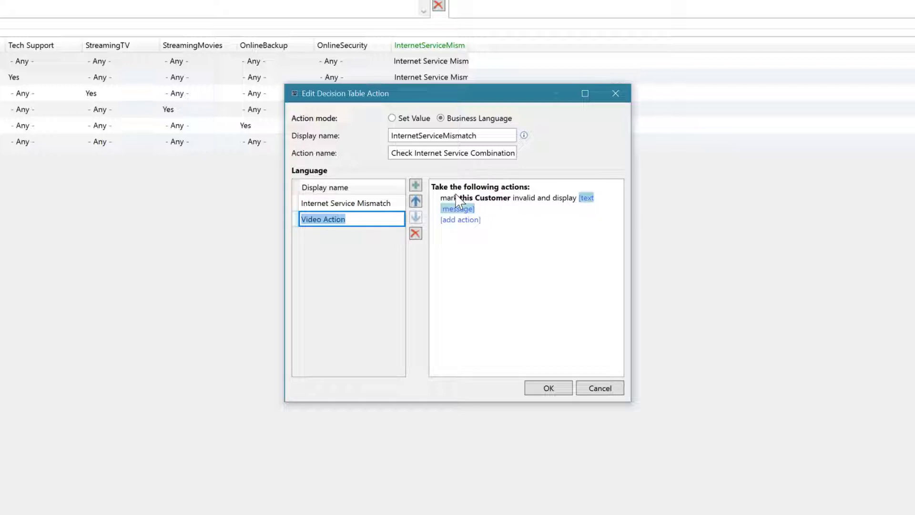
type("\"This i")
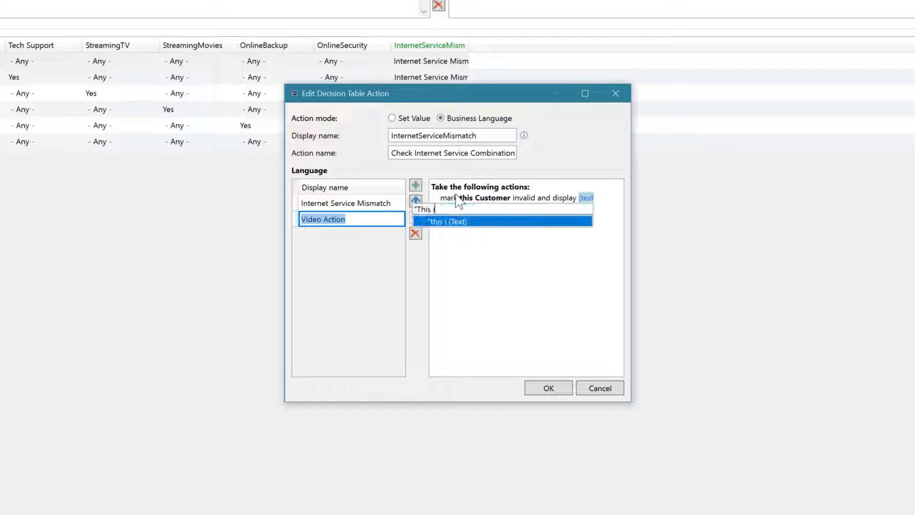
type("s my expampl")
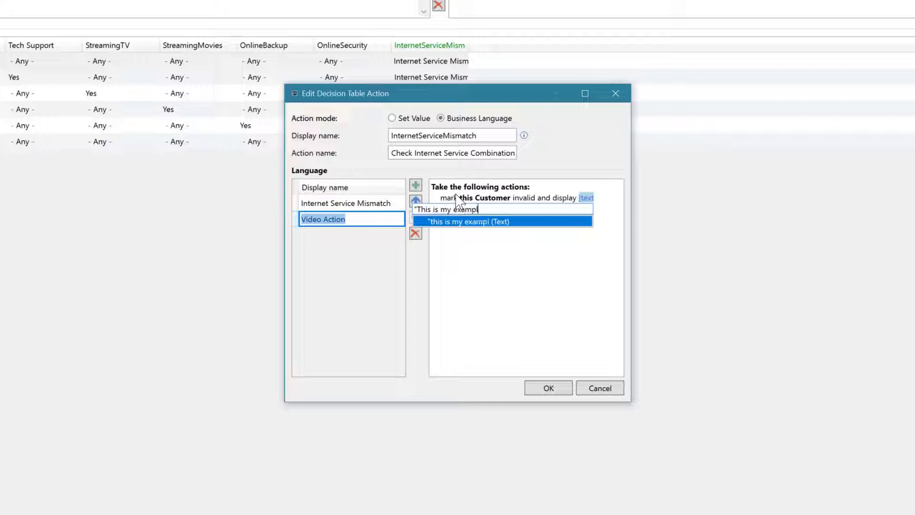
type("e from the quick")
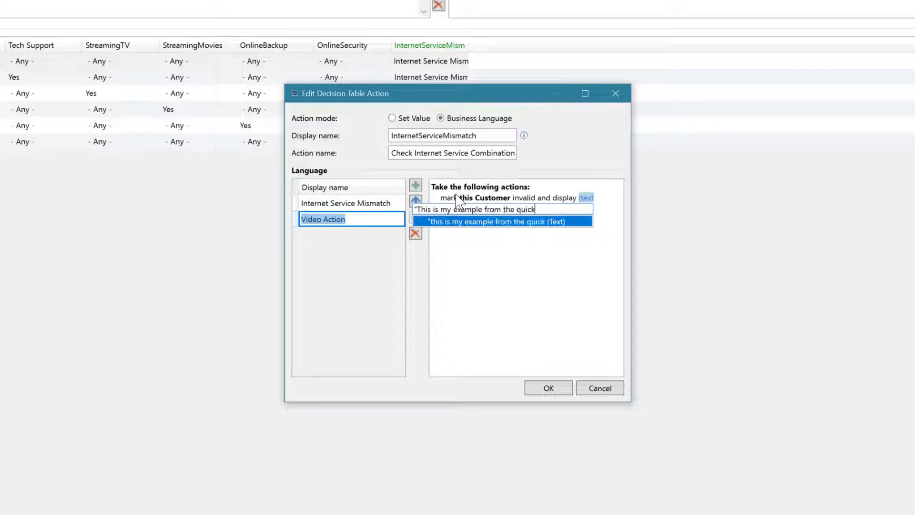
type(" start guide.\"")
key("Return")
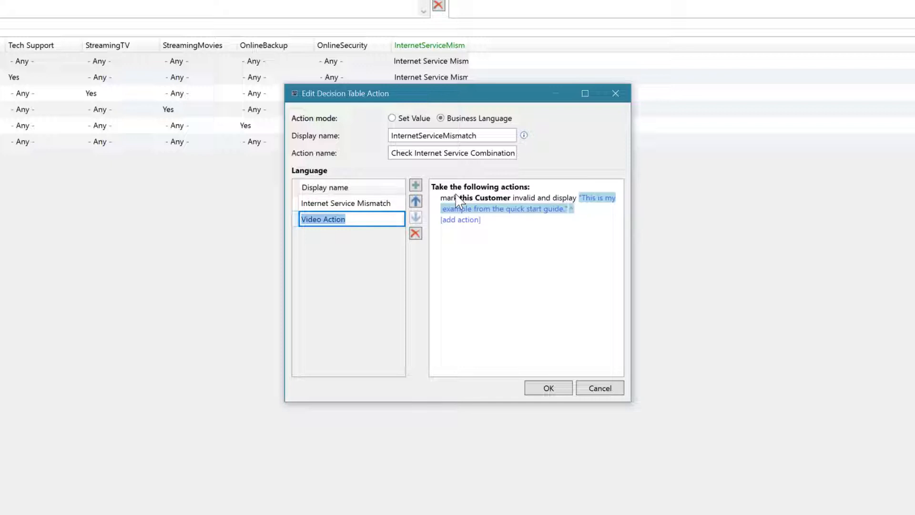
Step: Add a fire notification action to Video Action with the message "This is an example of a notification."
key("Tab")
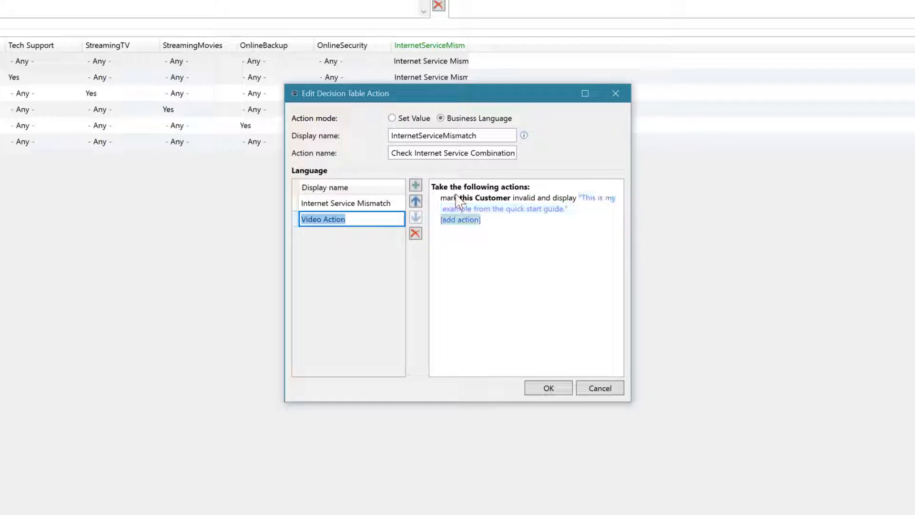
key("Return")
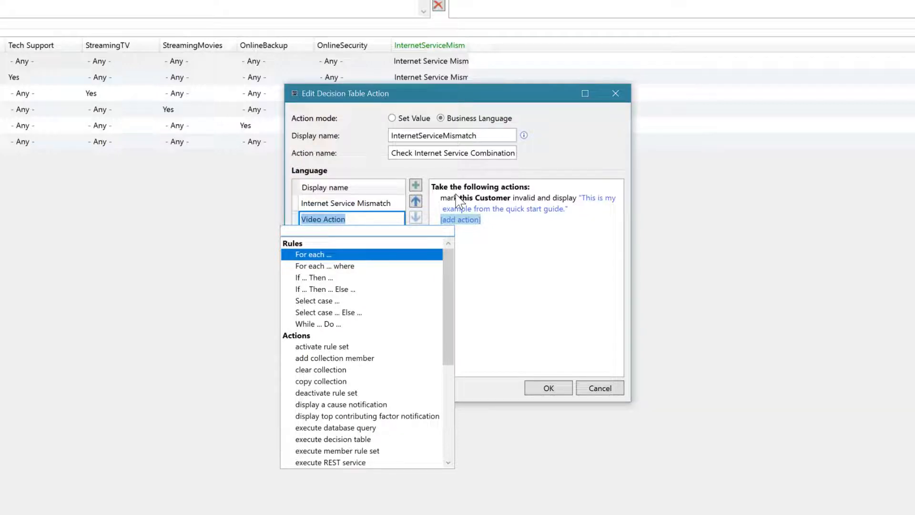
type("fire")
key("Return")
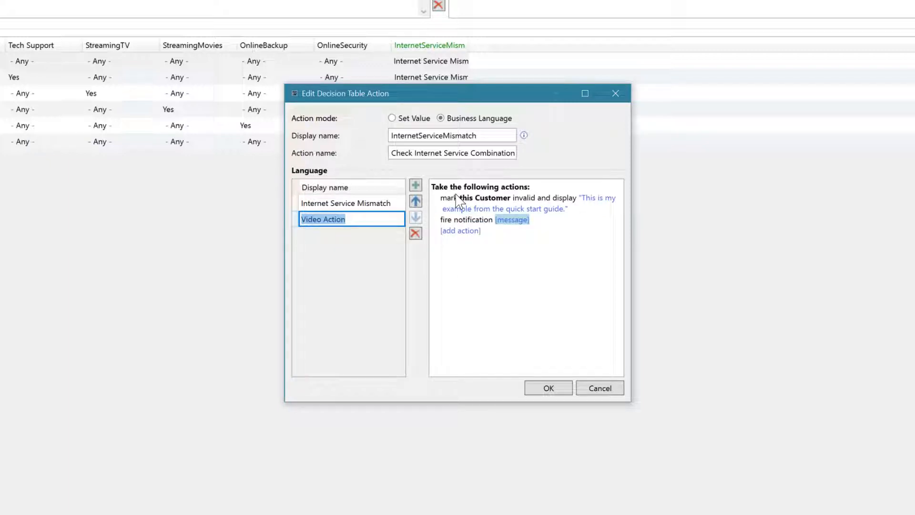
type("\"This is a")
type("n example of")
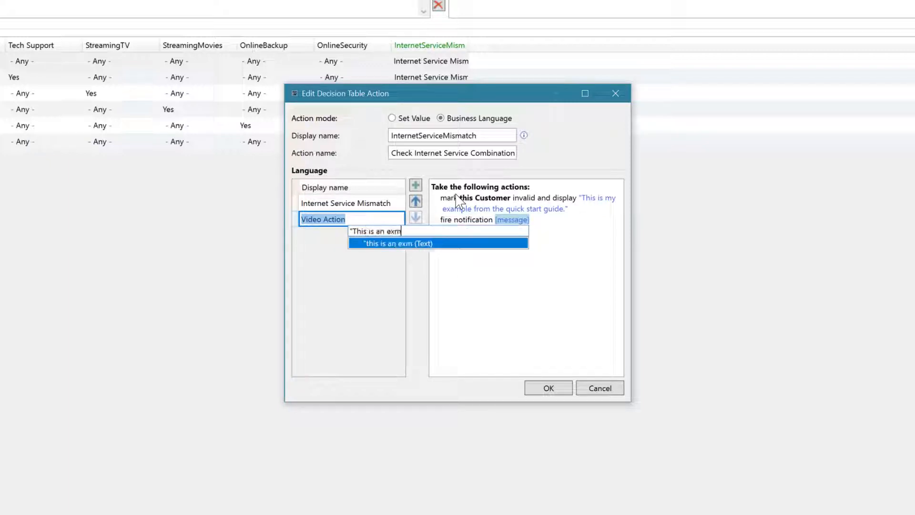
type(" a notification.\"")
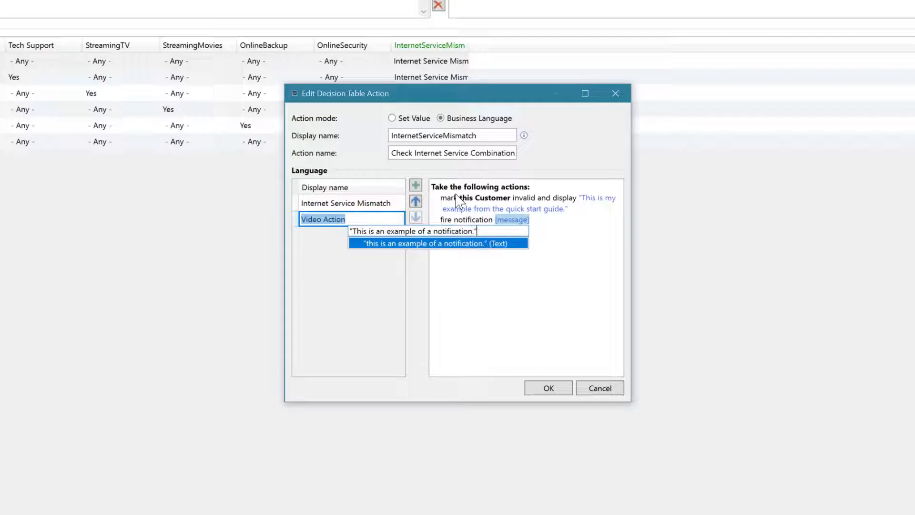
key("Return")
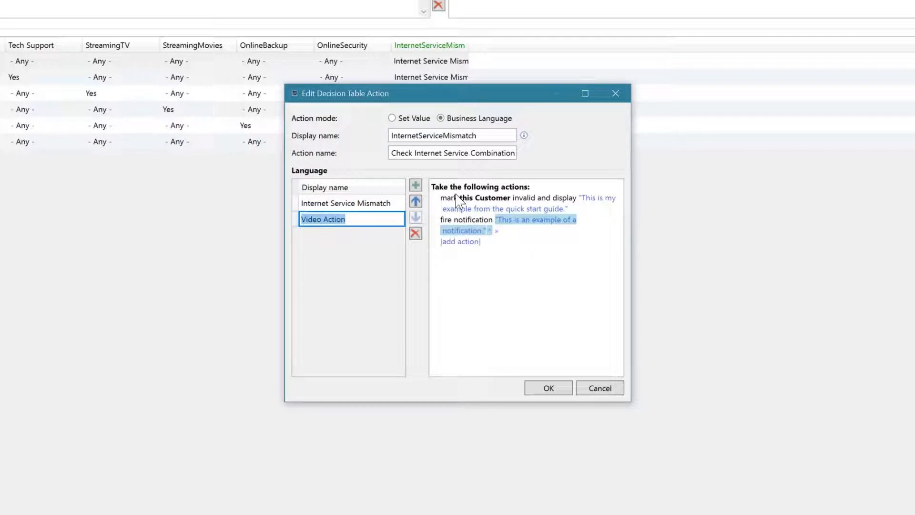
Step: Extend the fire notification action with settings, and set its notification type to informational
key("Right")
key("Return")
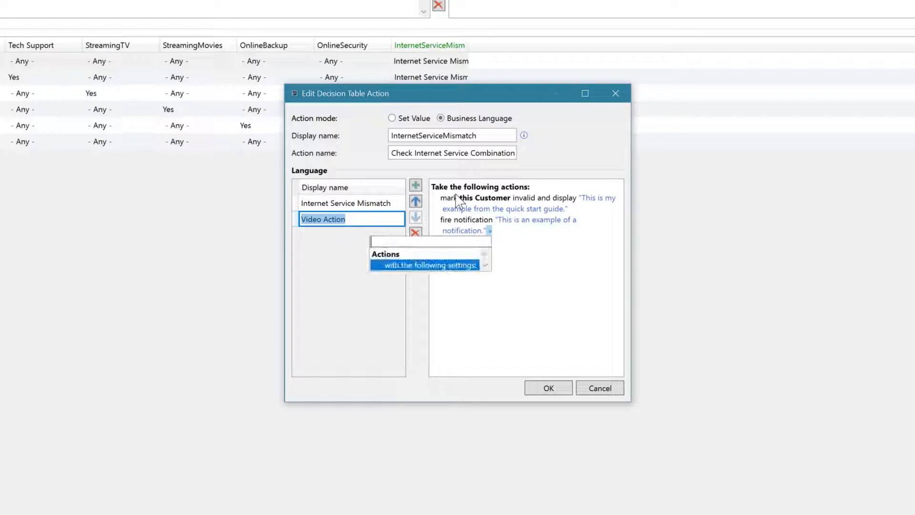
key("Return")
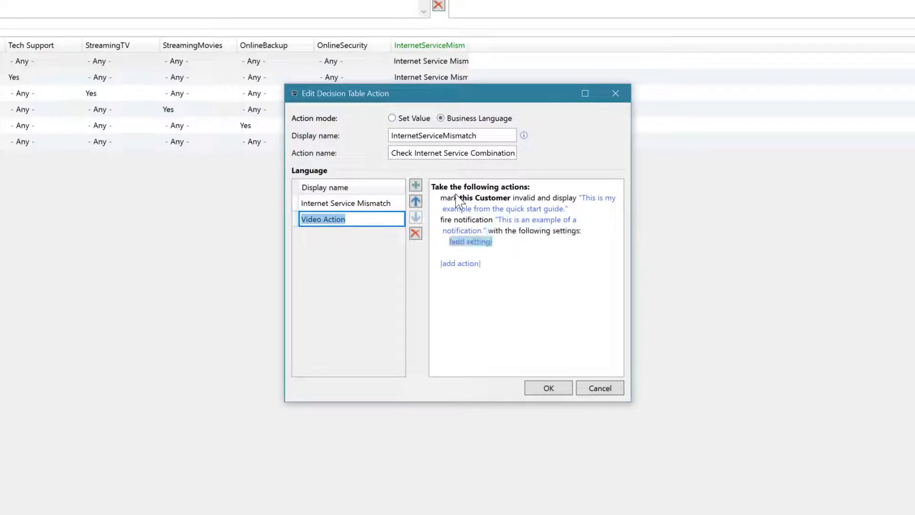
key("Return")
key("Return")
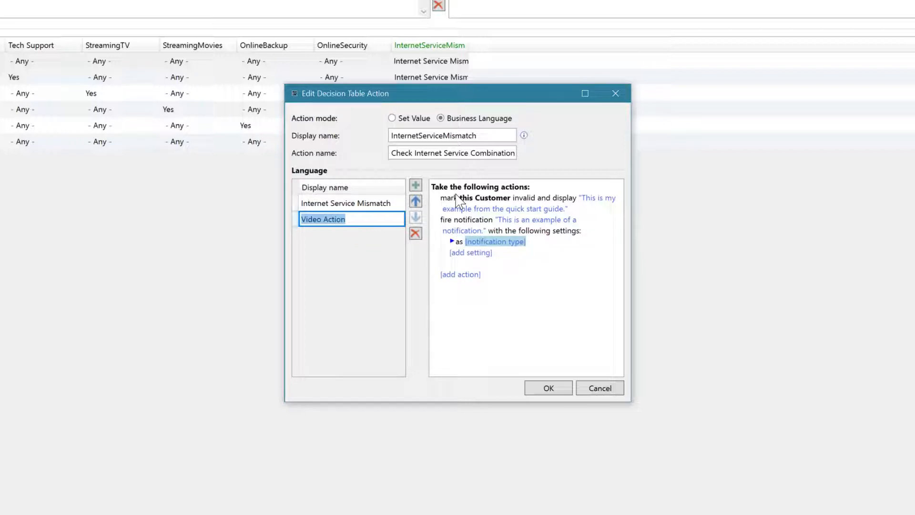
type("info")
key("Return")
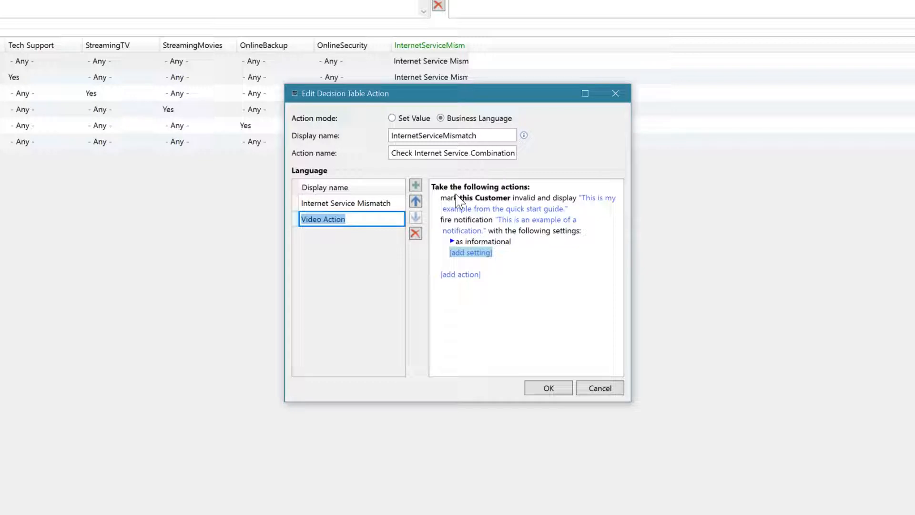
Step: Add the "allow multiple notifications" setting to Video Action's fire notification action
key("Return")
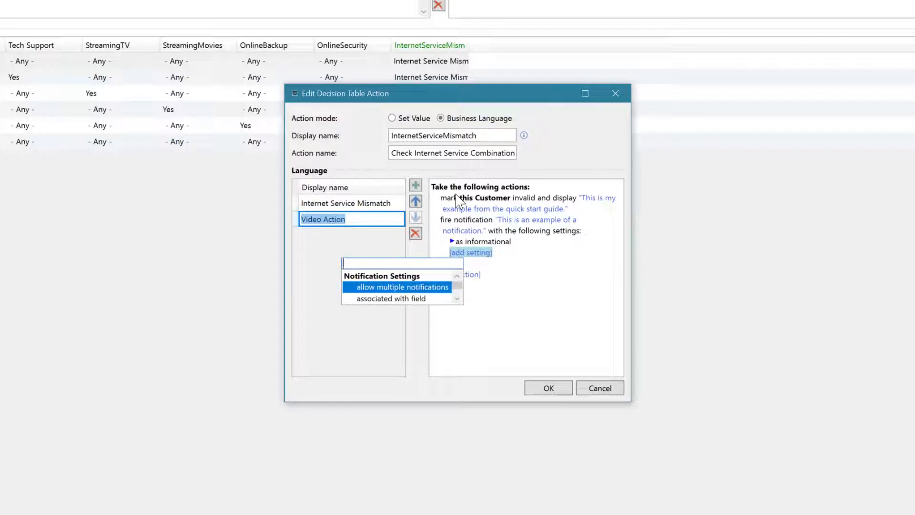
key("Return")
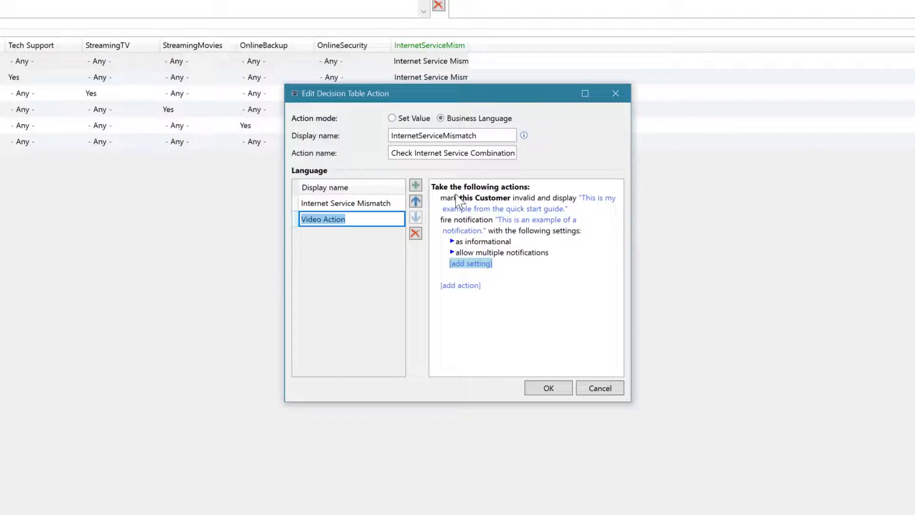
key("Tab")
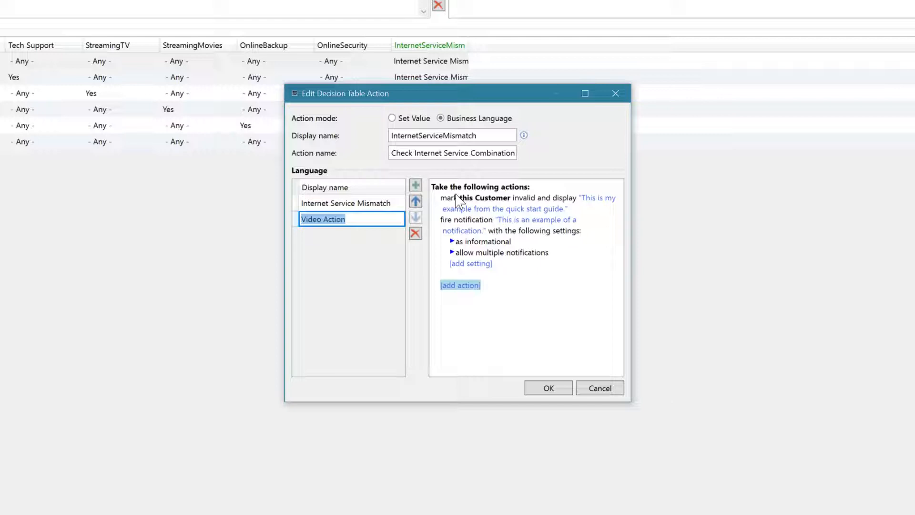
Step: Add a "halt all rule execution" action to Video Action with the log message "This is an example message." and accept the decision table action
key("Return")
type("Halt")
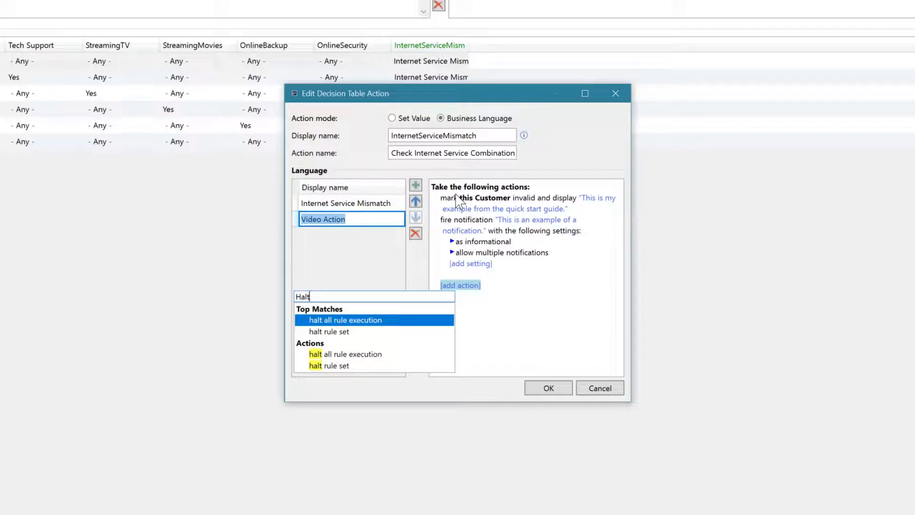
key("Return")
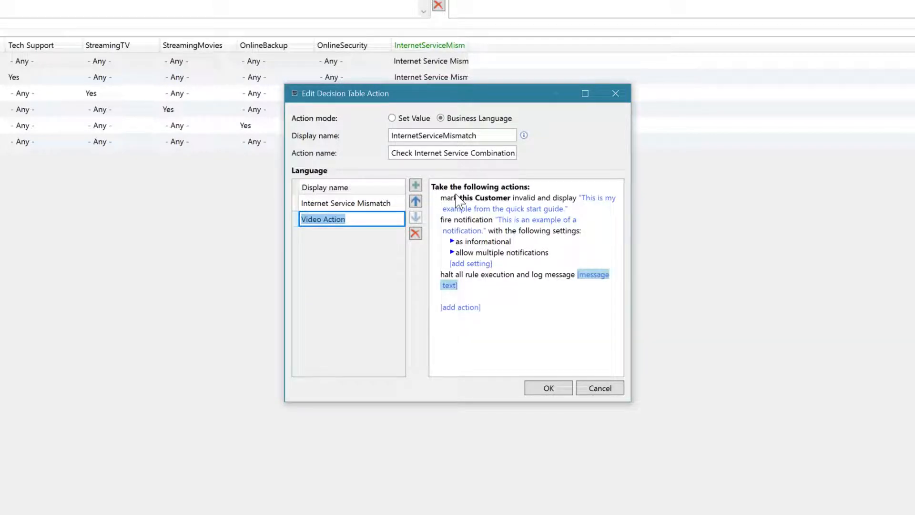
type("\"Thi")
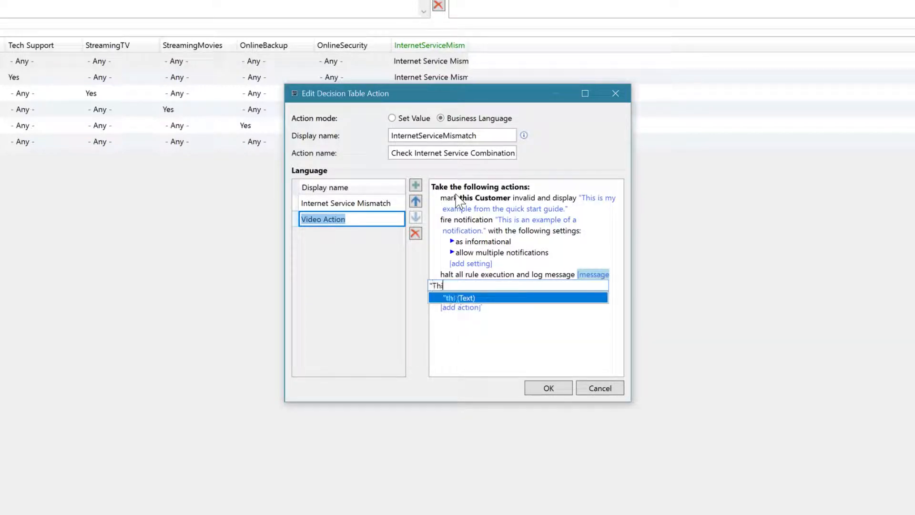
type("s is an example message.")
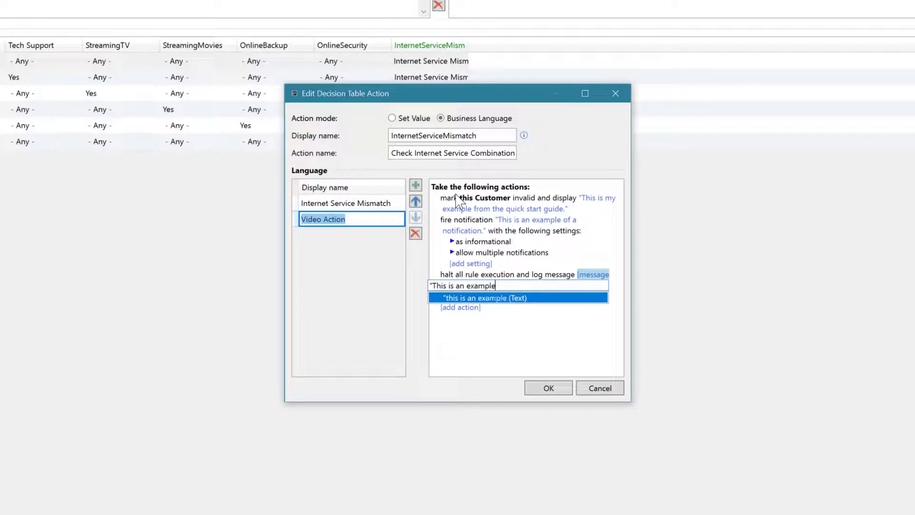
type("\"")
key("Return")
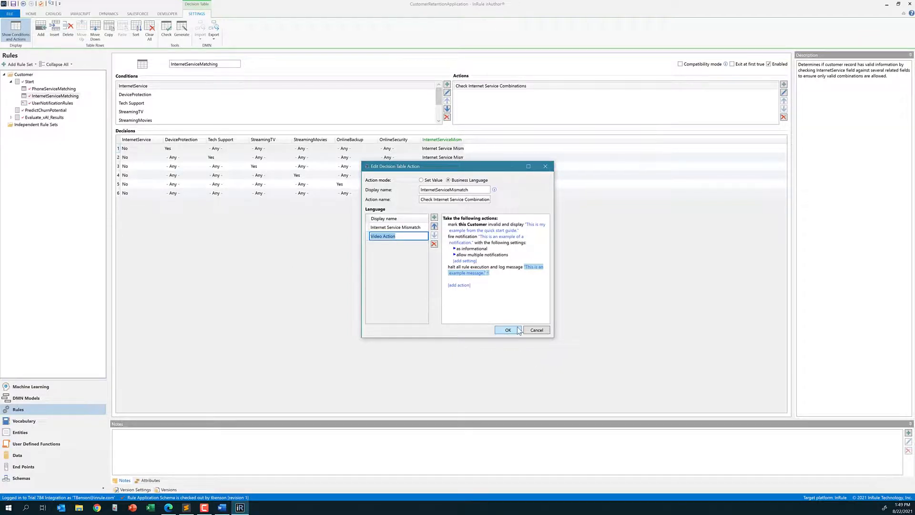
left_click(508, 330)
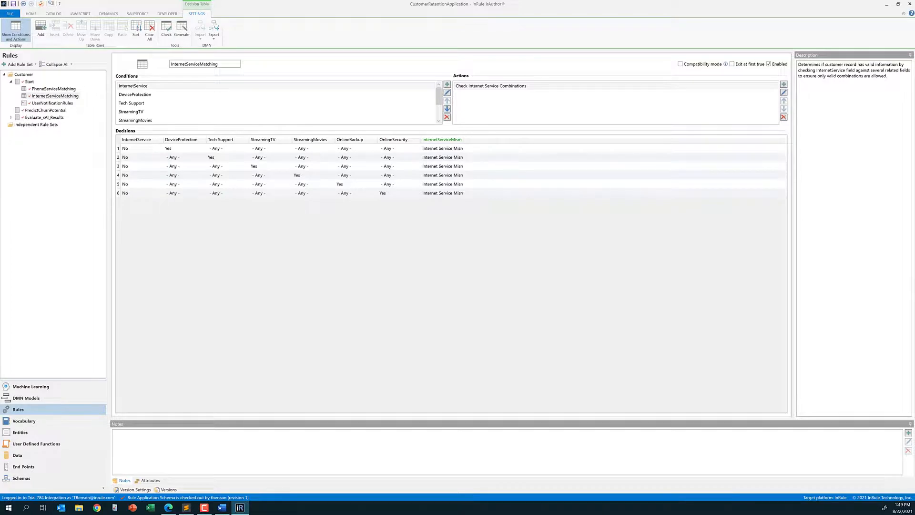
Step: Switch to Sublime Text and check the InternetService and OnlineBackup values in InvalidCustomerInformation.json, then return to irAuthor
left_click(186, 508)
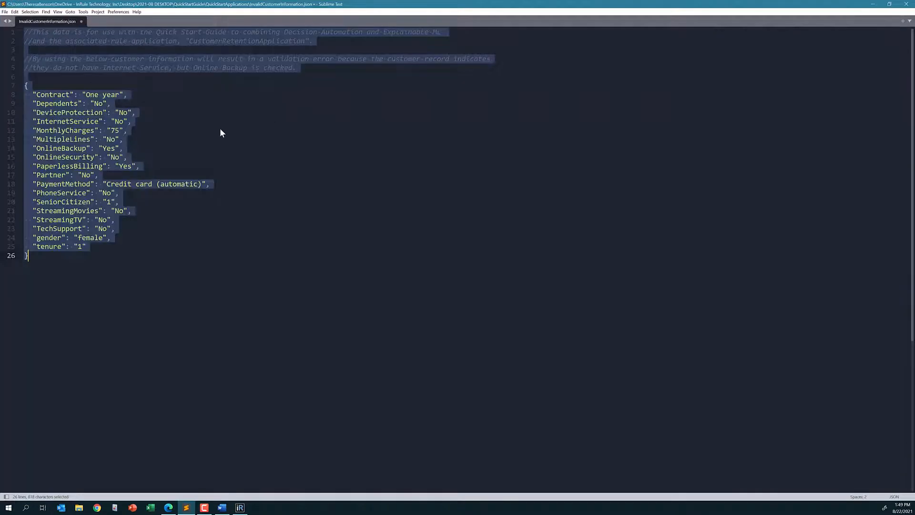
left_click(107, 104)
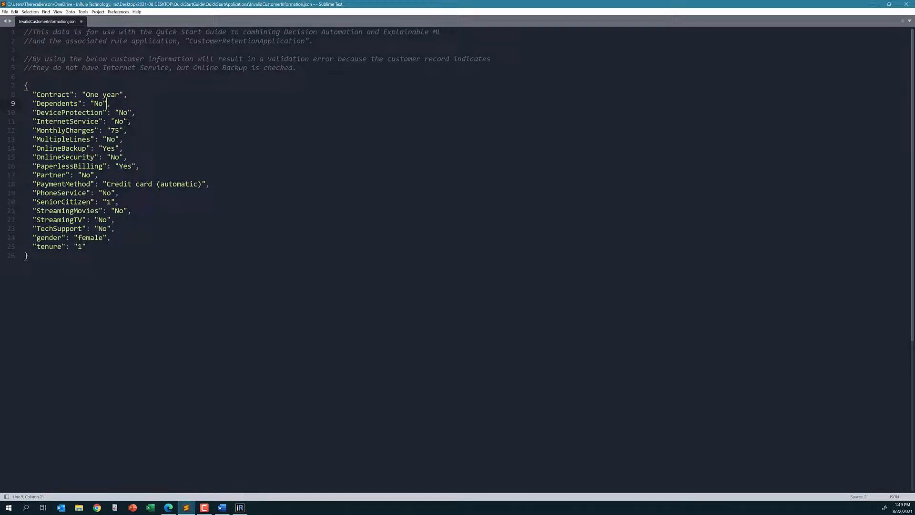
double_click(117, 121)
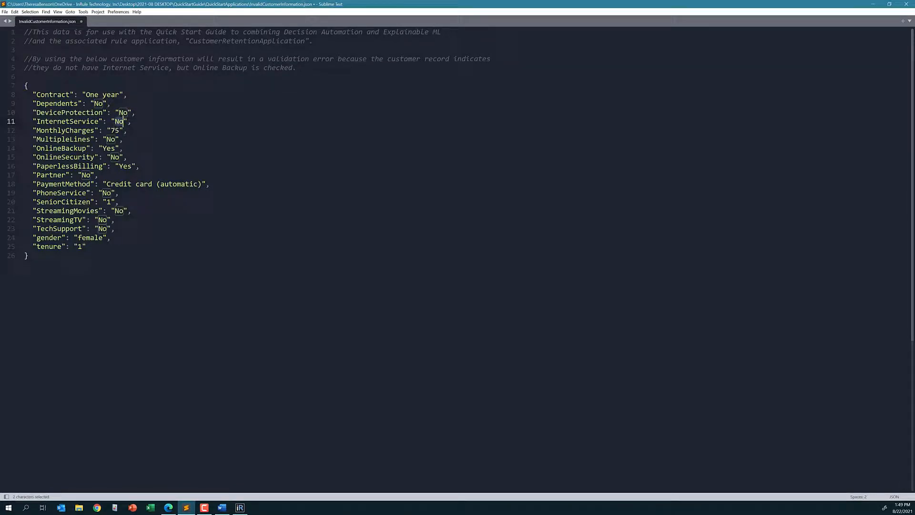
double_click(109, 148)
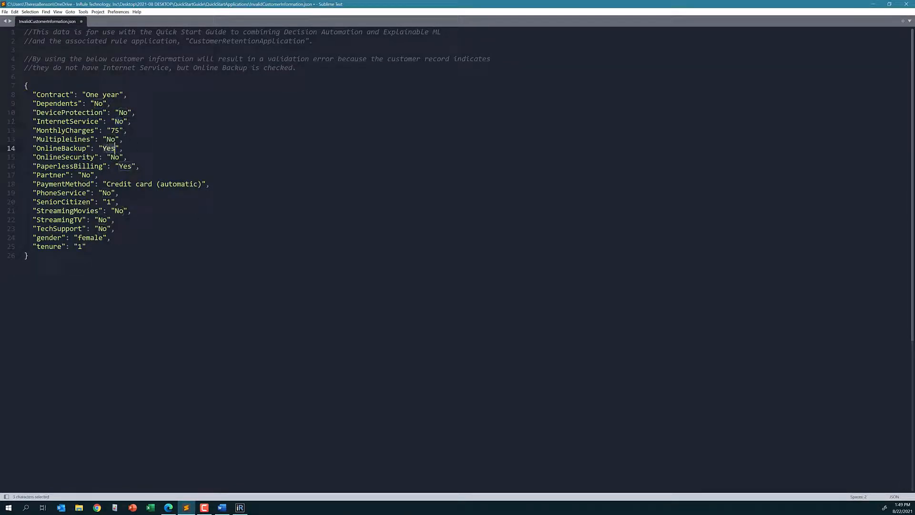
left_click(902, 5)
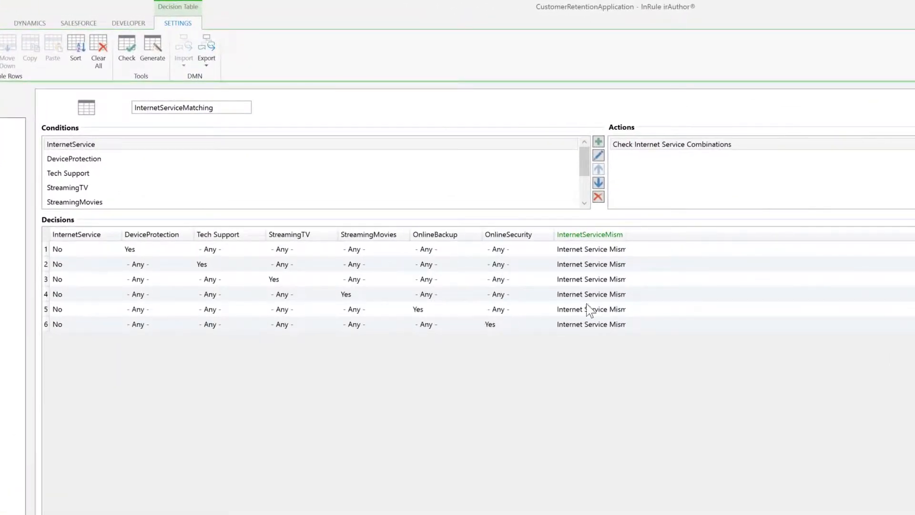
Step: Set the InternetServiceMismatch action of decision row 5, where OnlineBackup is Yes, to Video Action
left_click(615, 309)
left_click(619, 309)
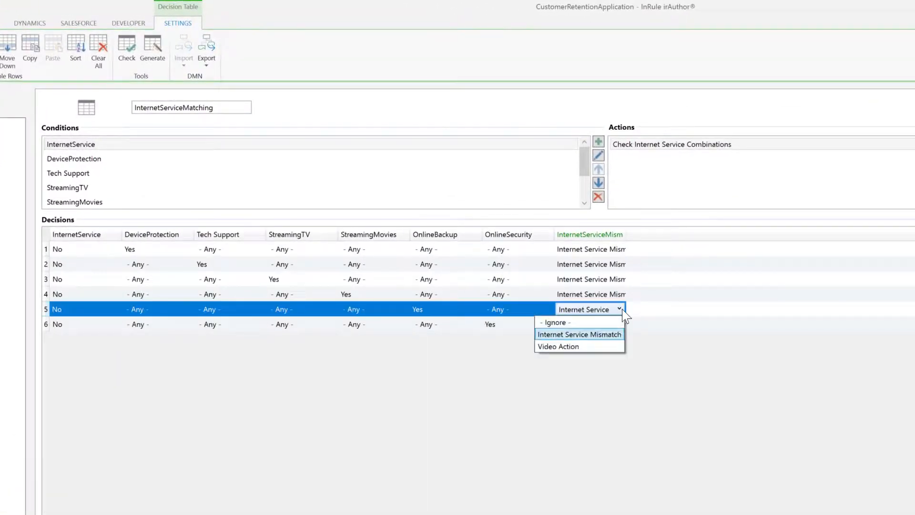
left_click(605, 348)
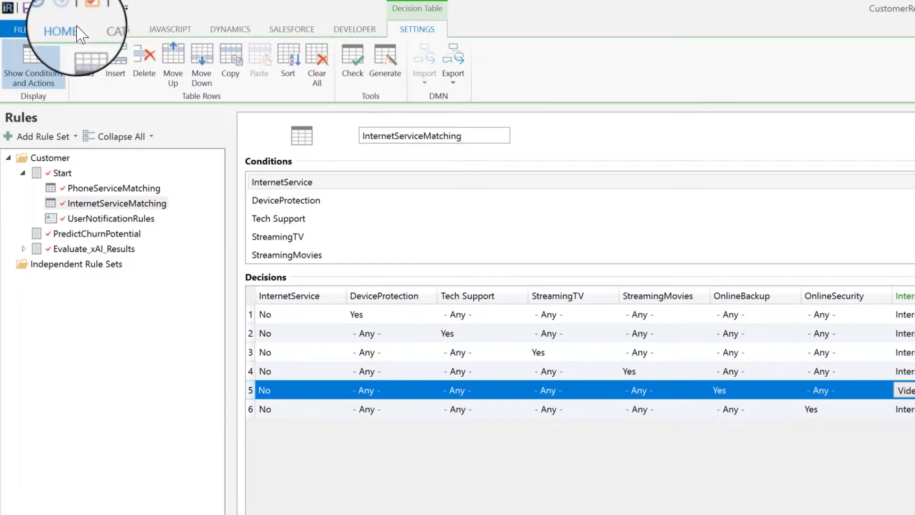
Step: Test the Customer entity in irVerify by applying the rules to the invalid customer data
left_click(61, 30)
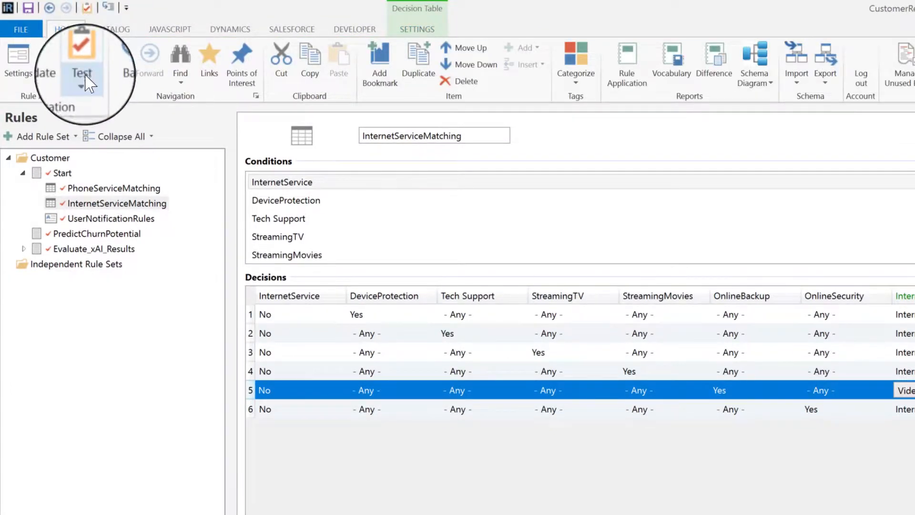
left_click(86, 82)
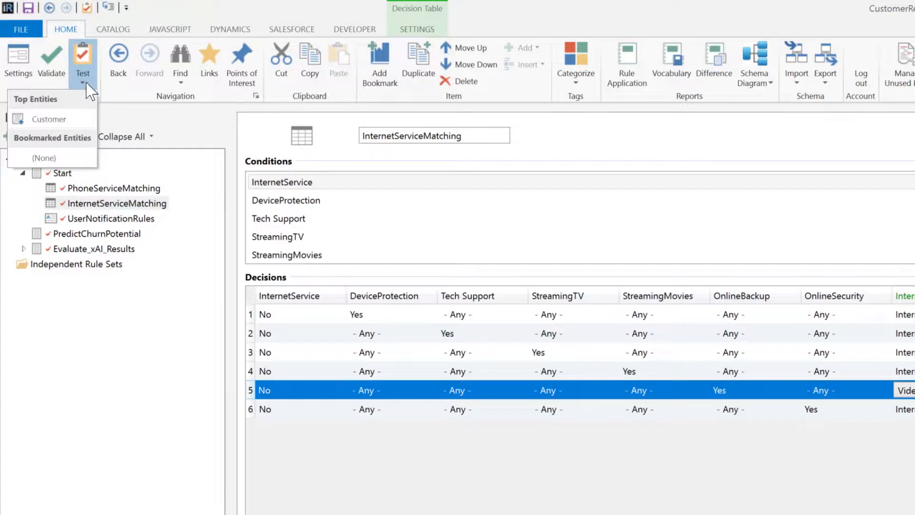
left_click(75, 120)
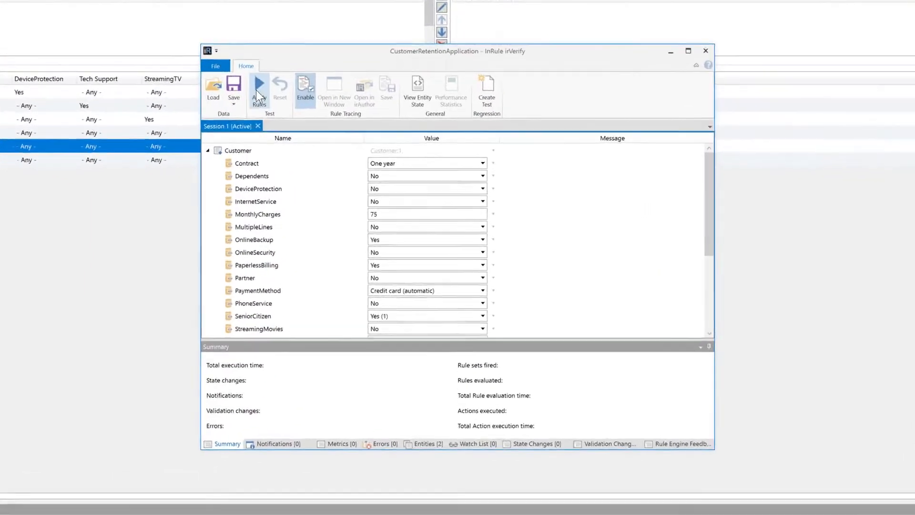
left_click(313, 137)
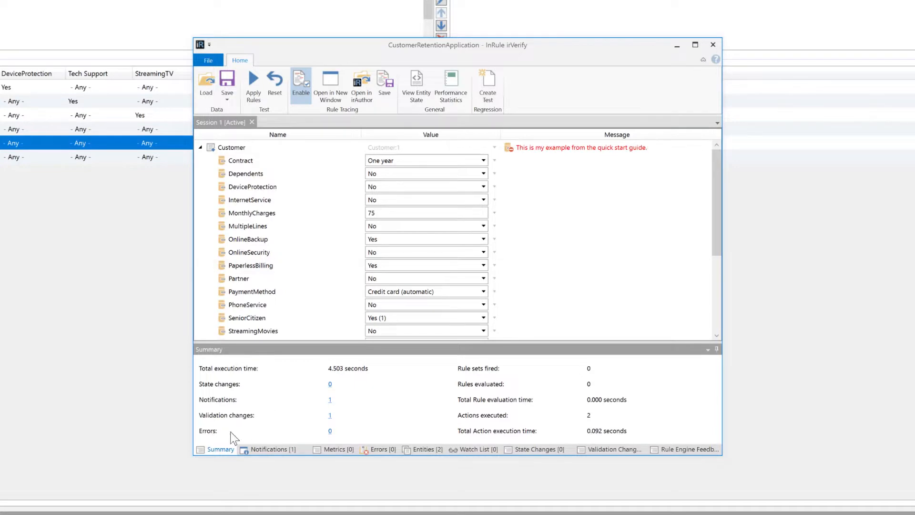
Step: Review the notifications and validation changes produced by the test run, widening the test window to show the full tab names
left_click(270, 449)
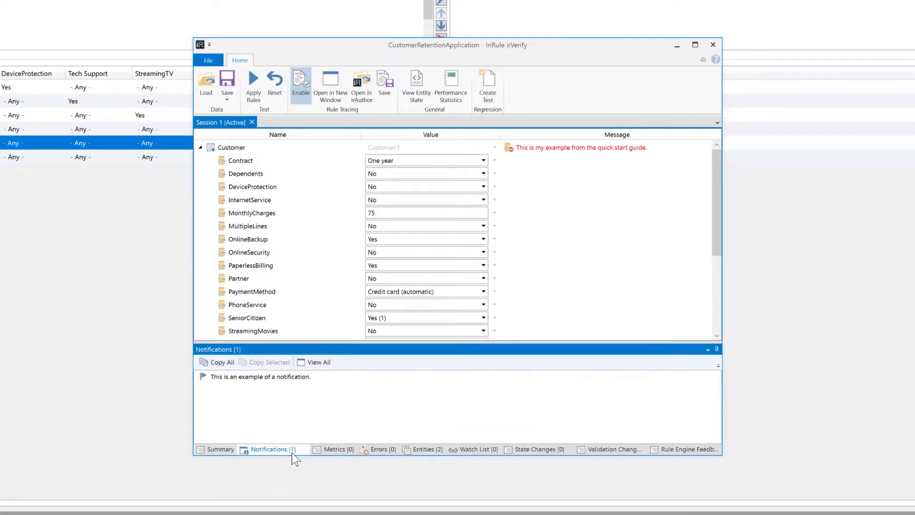
left_click(253, 377)
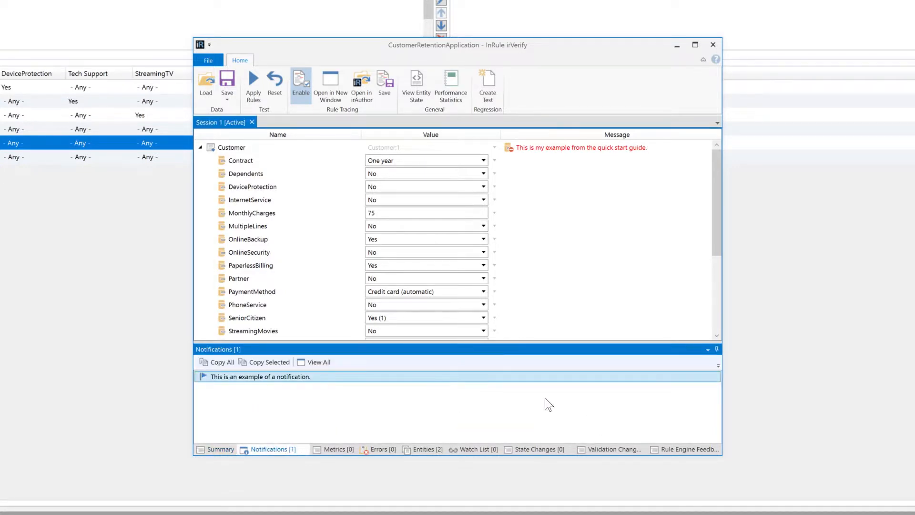
left_click_drag(722, 387, 820, 376)
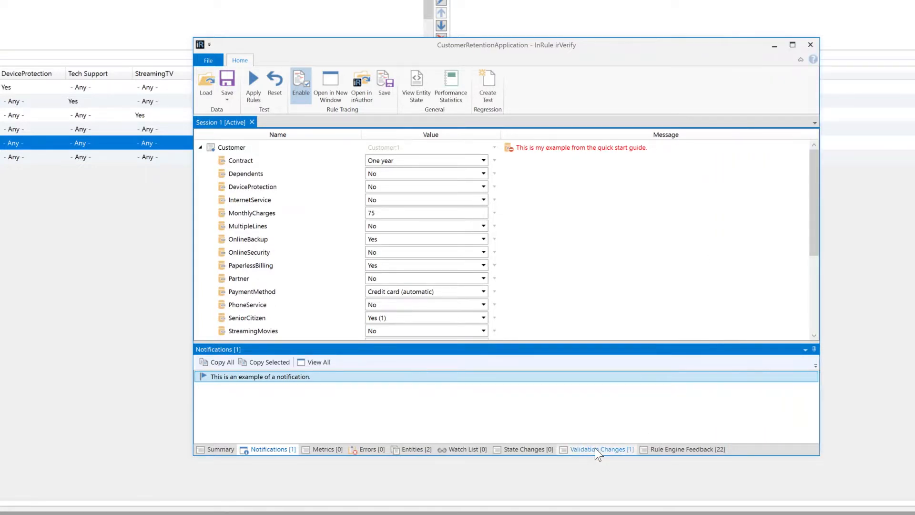
left_click(595, 449)
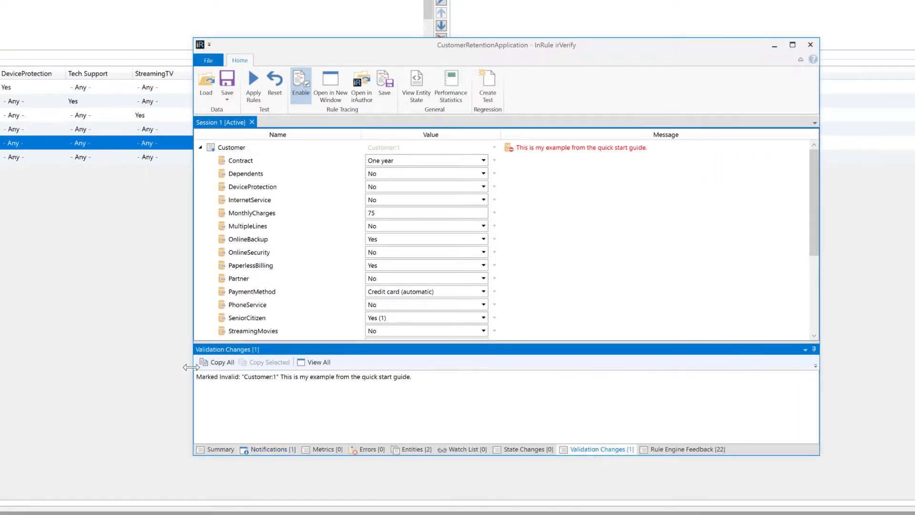